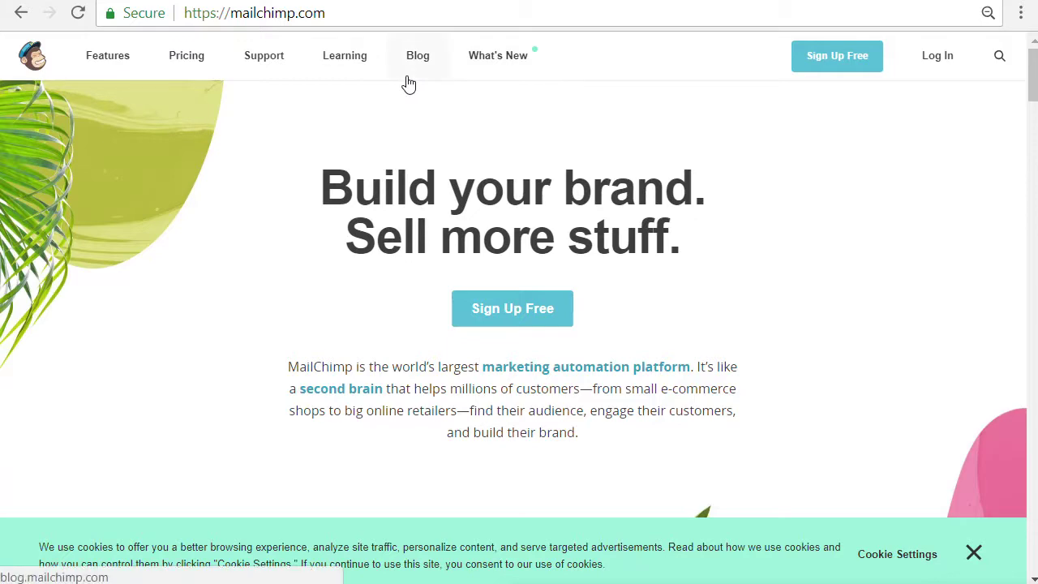
# Sign in to MailChimp with the Kansas City Dog Club account username and password
pyautogui.click(947, 67)
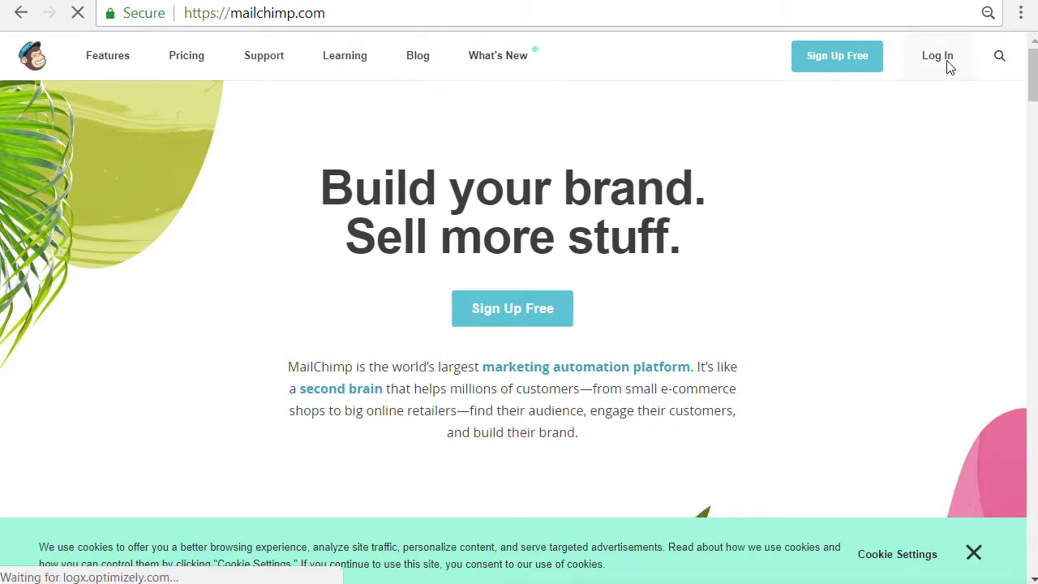
pyautogui.scroll(-3, 146, 340)
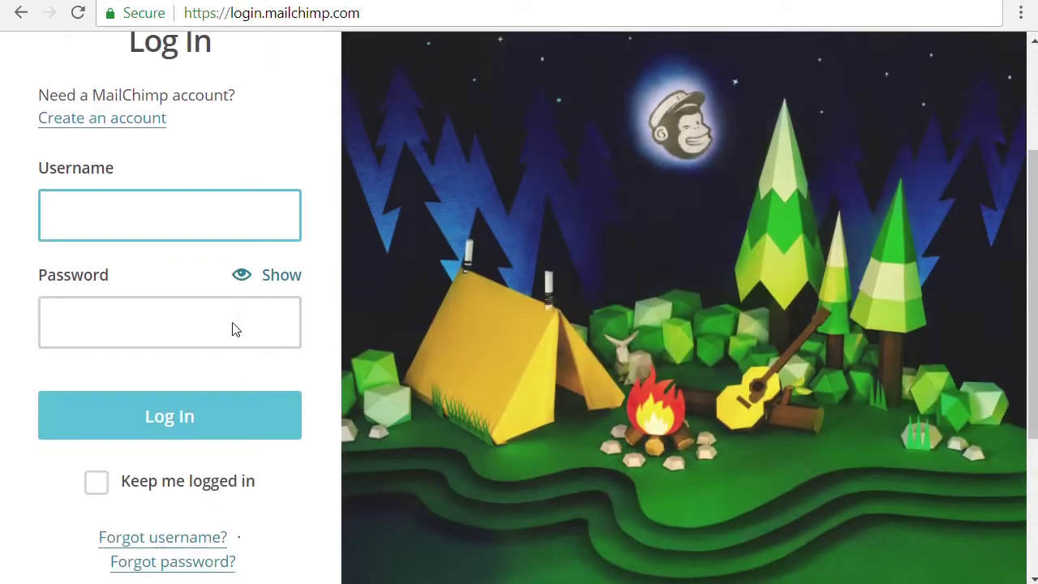
pyautogui.write('kcdogclub')
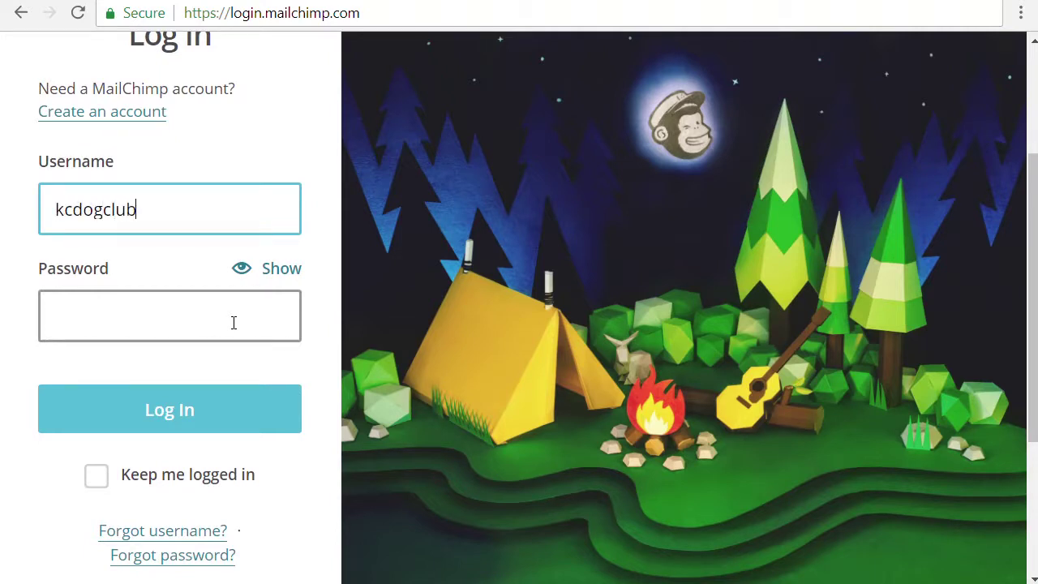
pyautogui.click(233, 322)
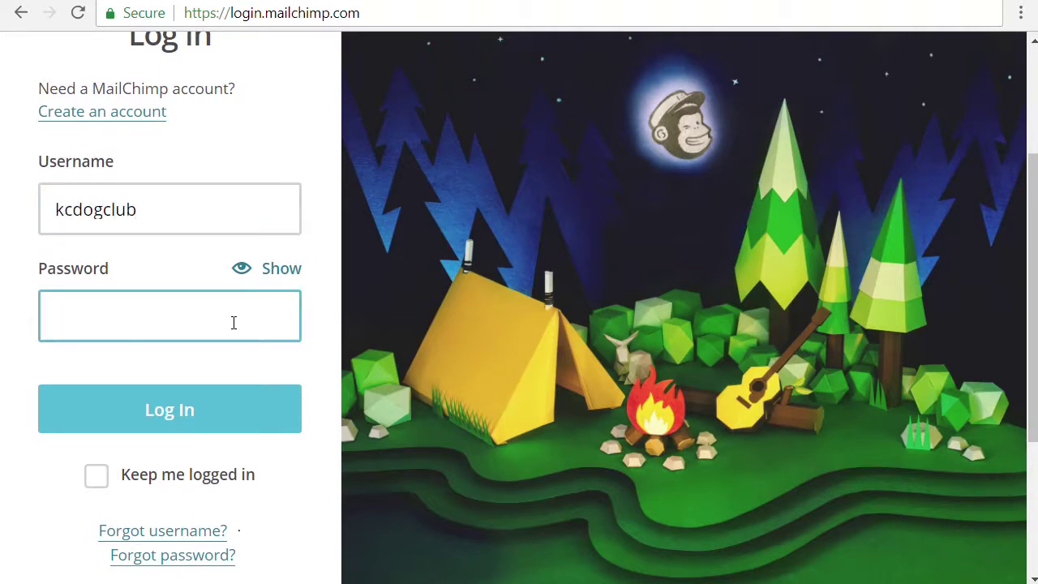
pyautogui.write('********')
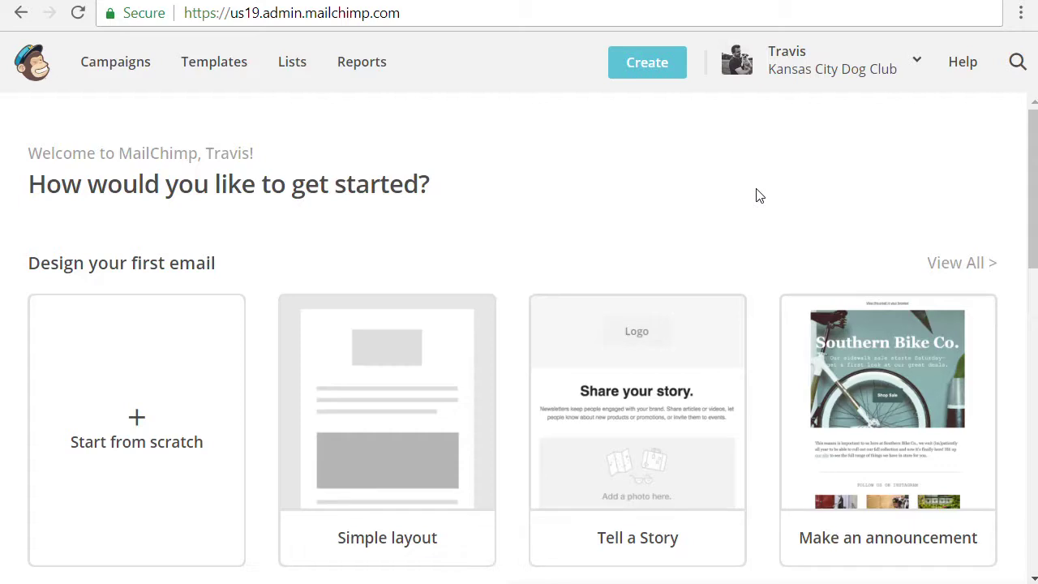
# Go to Account > Settings > Users and start the Invite A User form
pyautogui.click(918, 67)
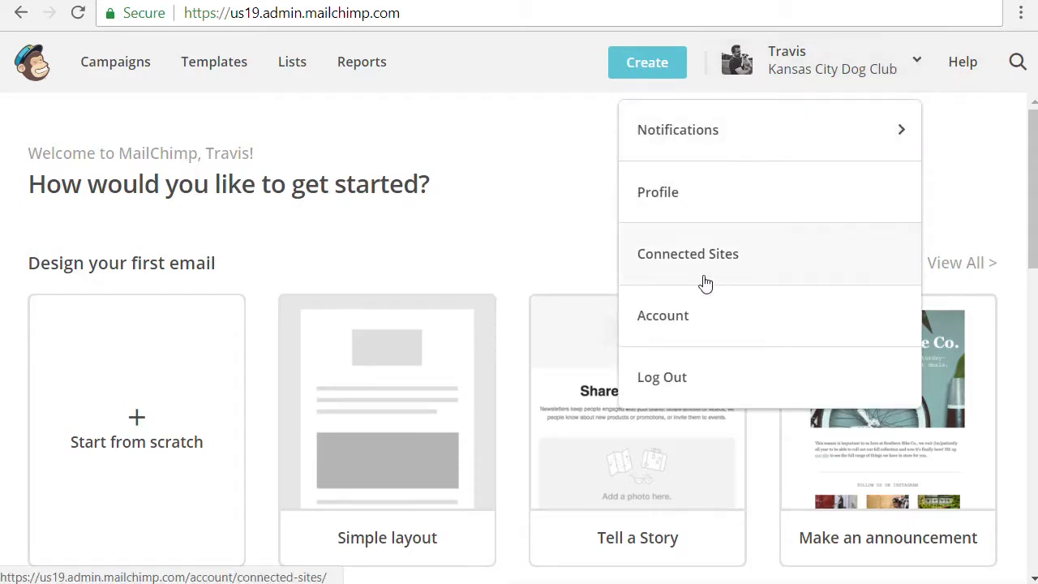
pyautogui.click(663, 316)
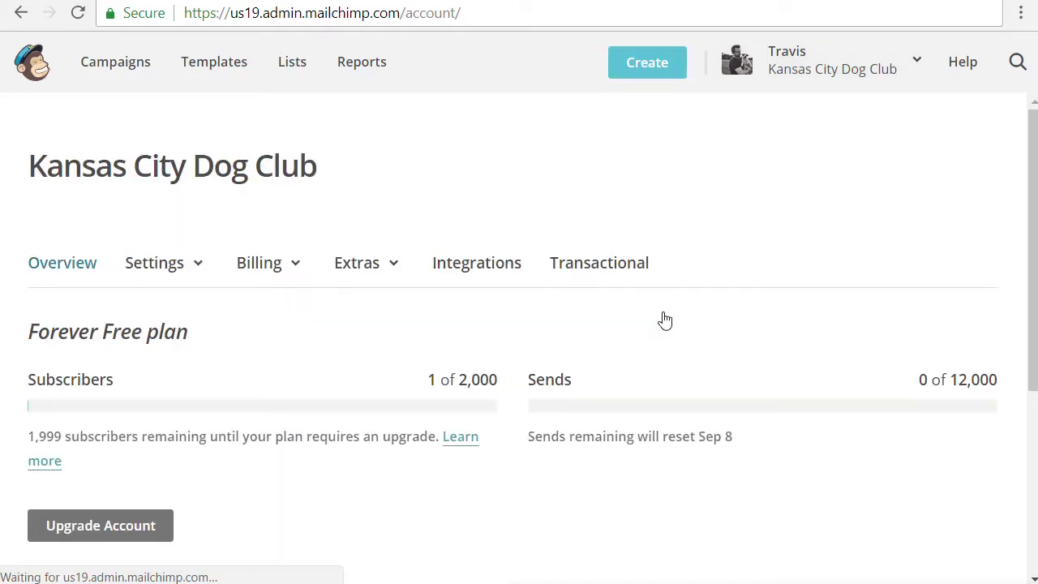
pyautogui.click(183, 269)
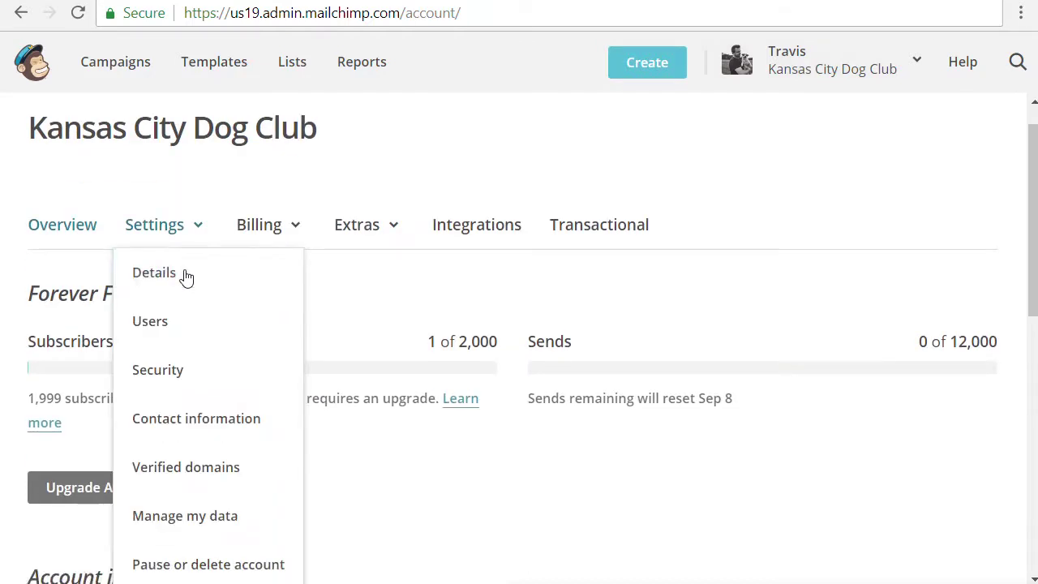
pyautogui.scroll(-1, 194, 277)
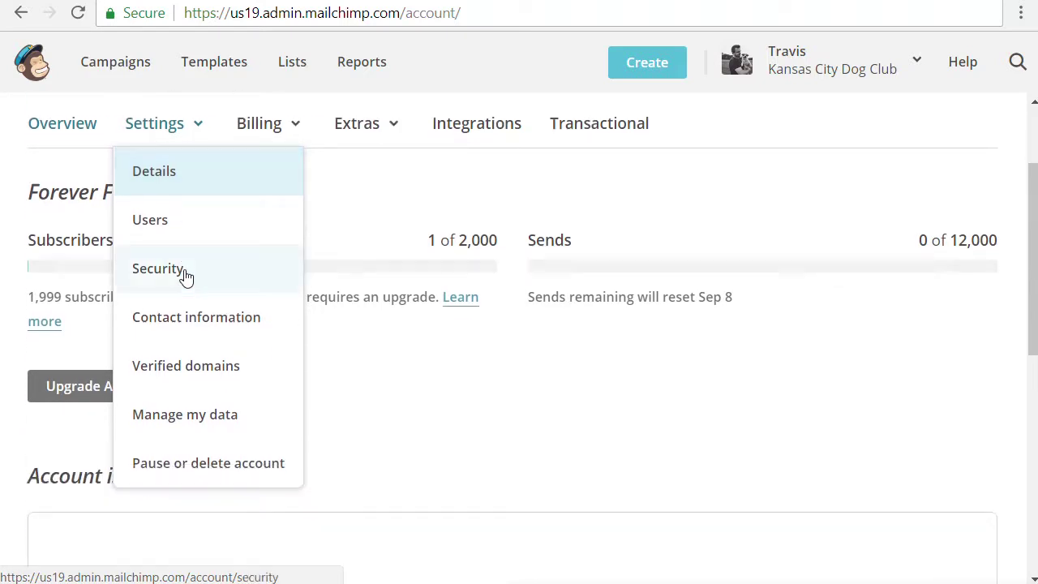
pyautogui.click(175, 235)
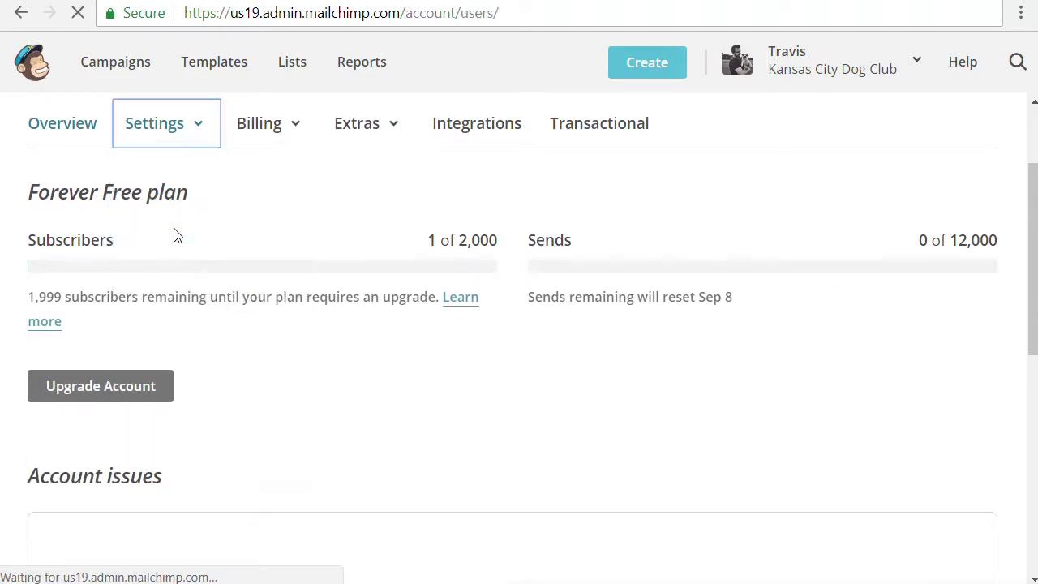
pyautogui.scroll(-1, 558, 381)
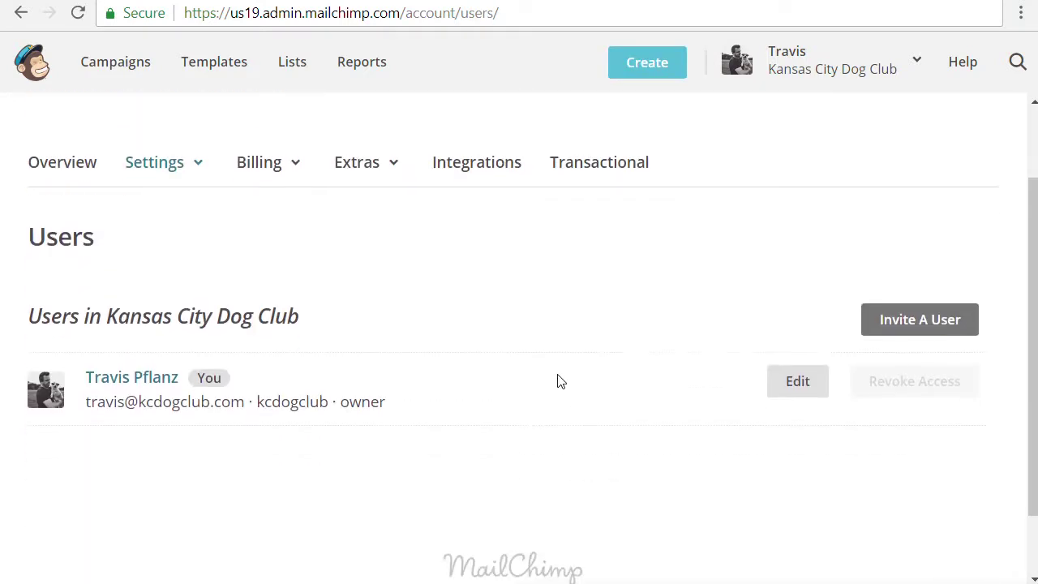
pyautogui.click(914, 324)
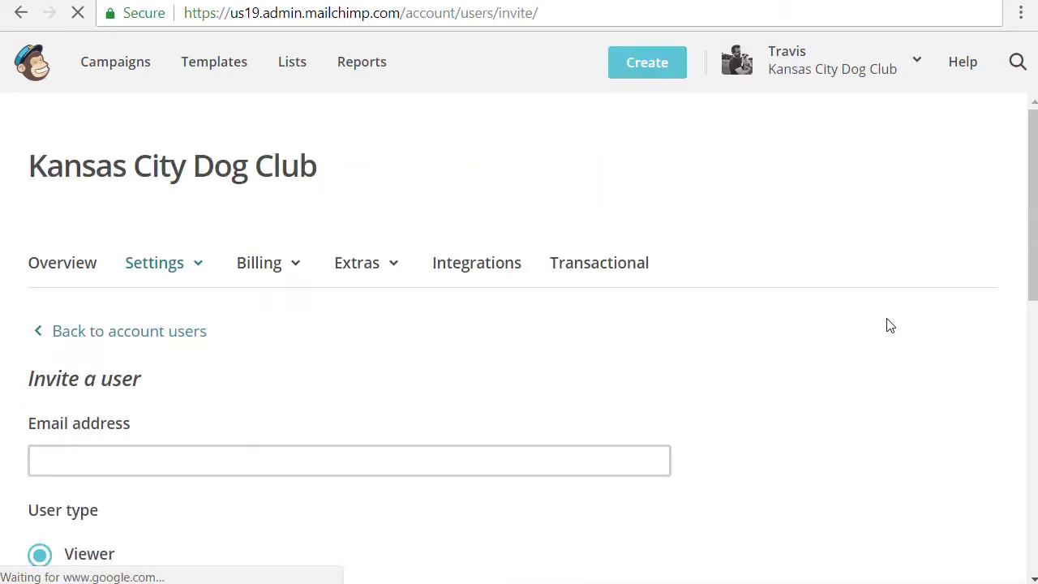
# Enter the invitee's e-mail address and set the user type to Admin
pyautogui.scroll(-2, 704, 324)
pyautogui.click(355, 268)
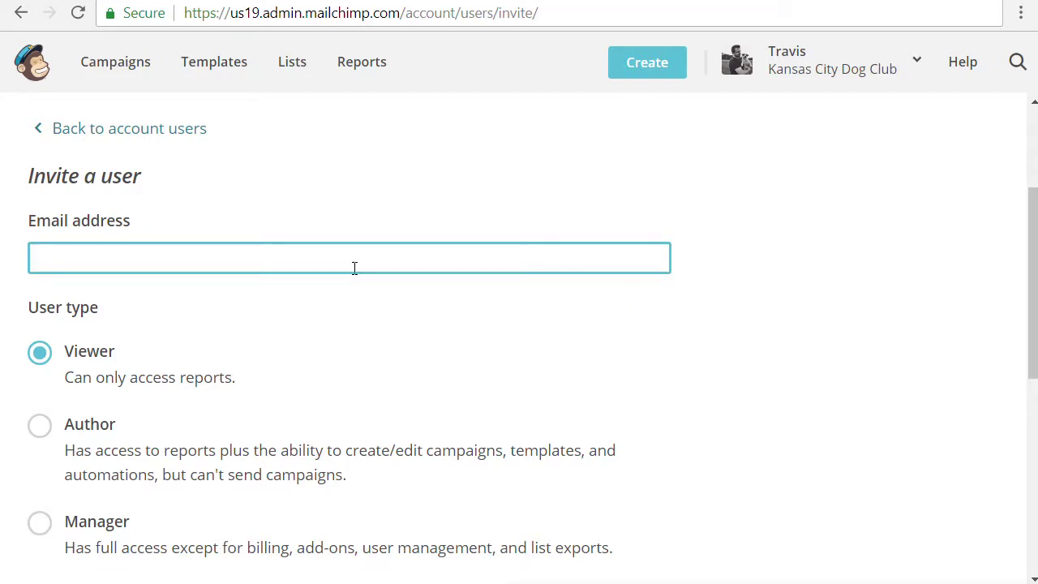
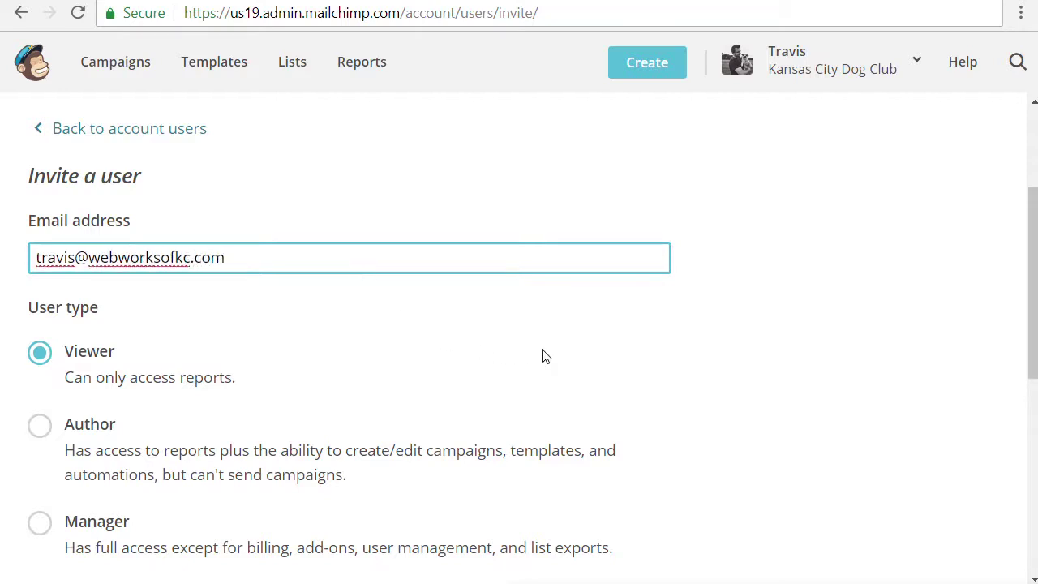
pyautogui.scroll(-1, 544, 355)
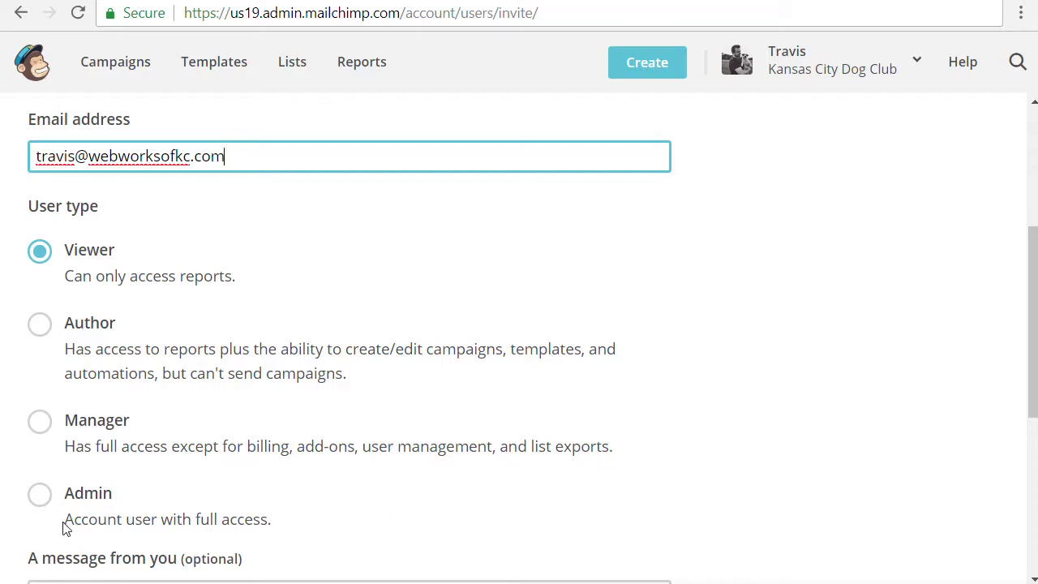
pyautogui.click(46, 500)
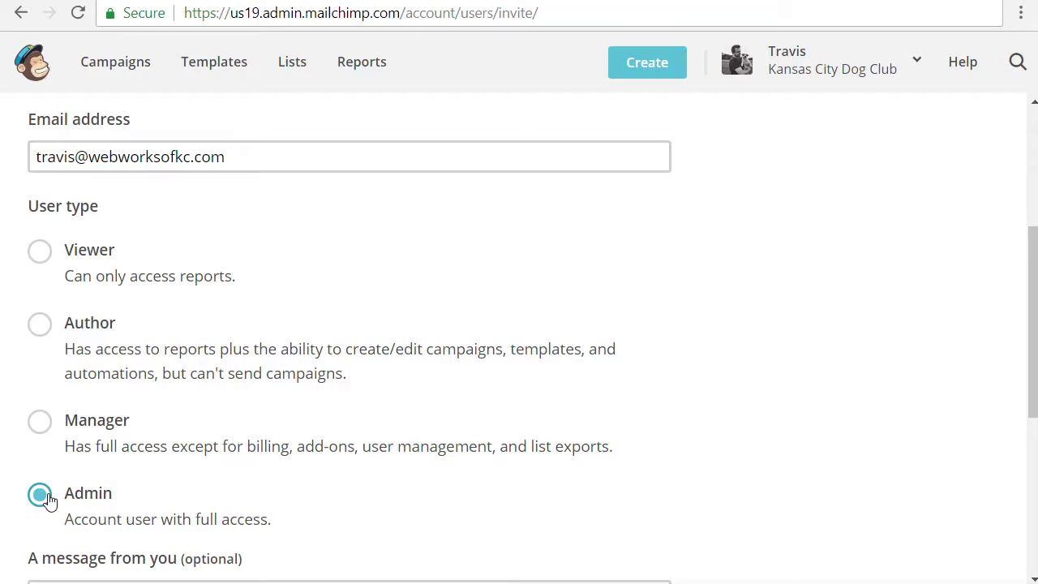
# Add the two-line message 'Hey,' / 'Here is our Mailchimp account.' and send the invite
pyautogui.scroll(-1, 254, 462)
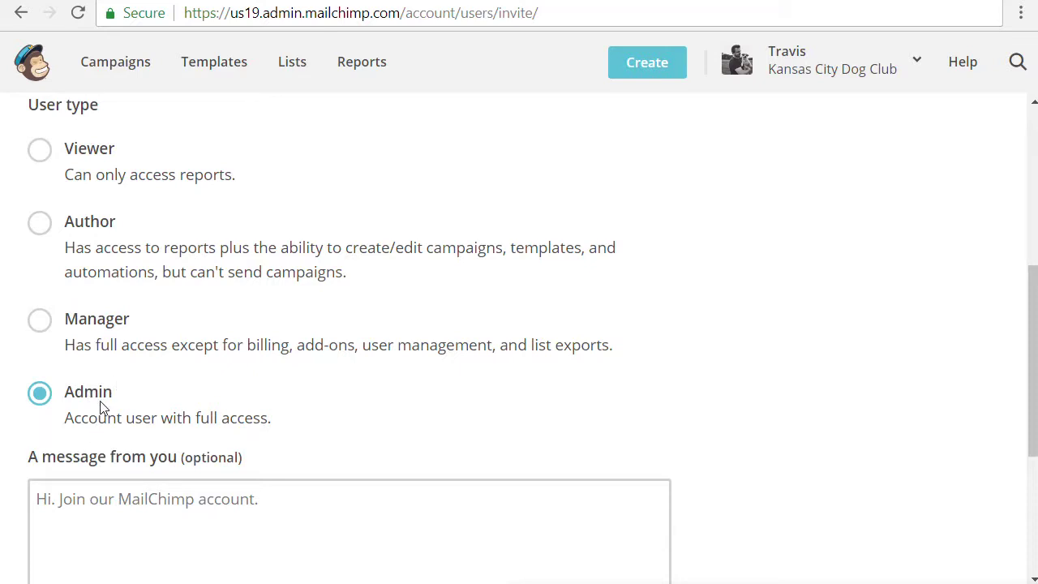
pyautogui.click(331, 460)
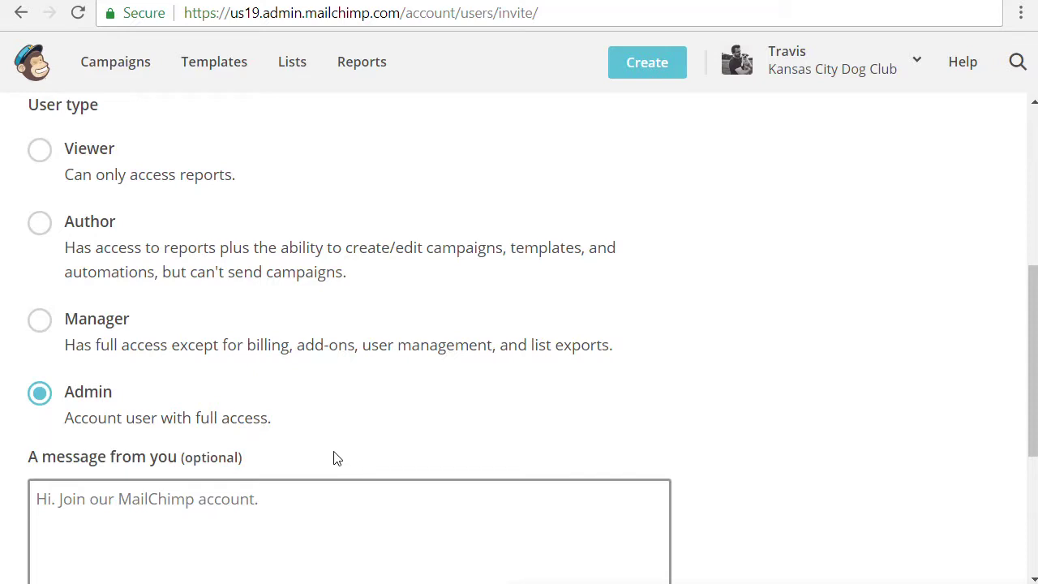
pyautogui.scroll(-1, 336, 458)
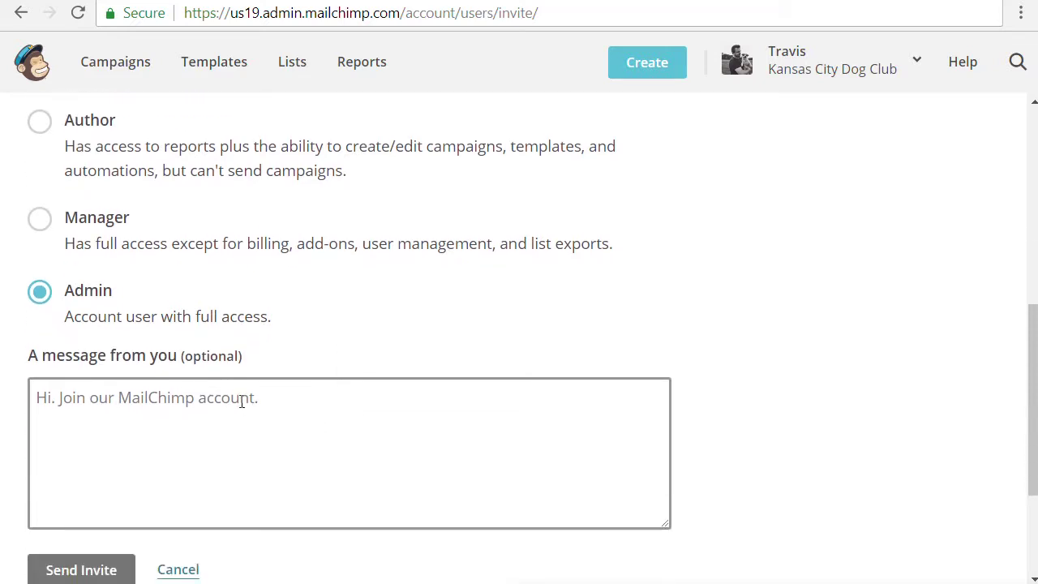
pyautogui.click(343, 411)
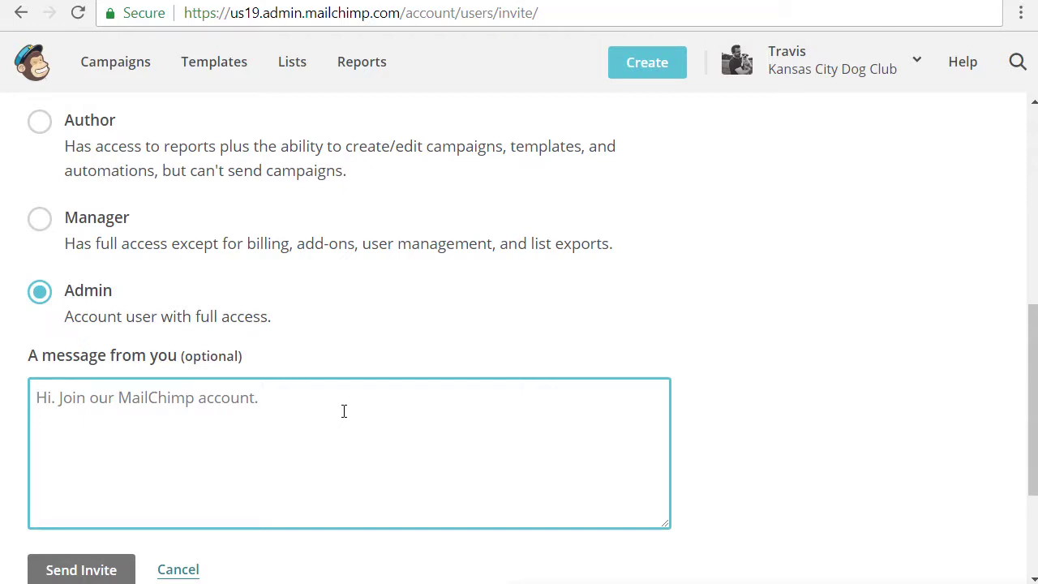
pyautogui.write('Hey,')
pyautogui.press('Return')
pyautogui.press('Return')
pyautogui.write('Here is our Mailchimp account.')
pyautogui.scroll(-1, 343, 411)
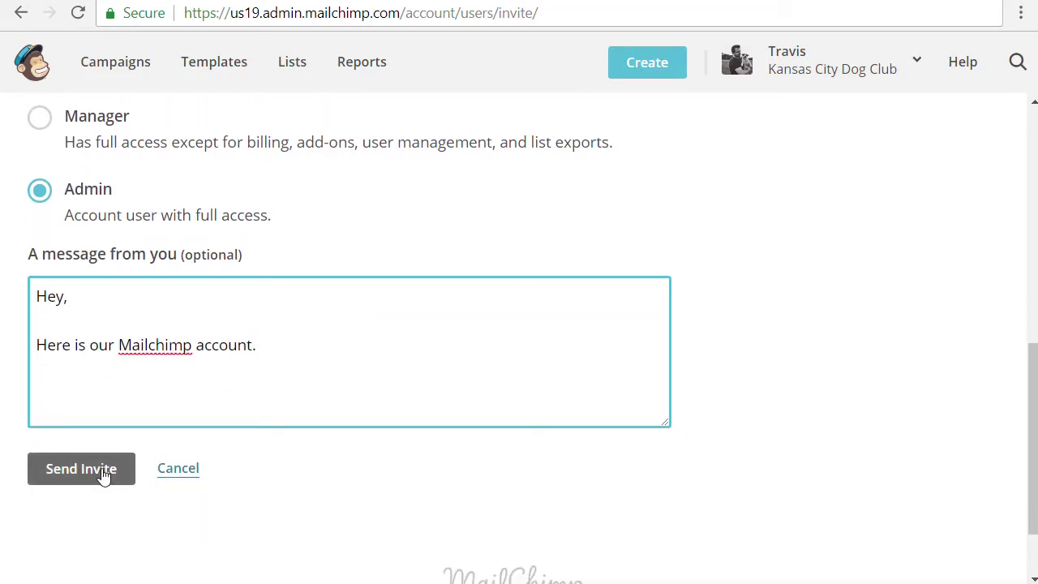
pyautogui.click(81, 470)
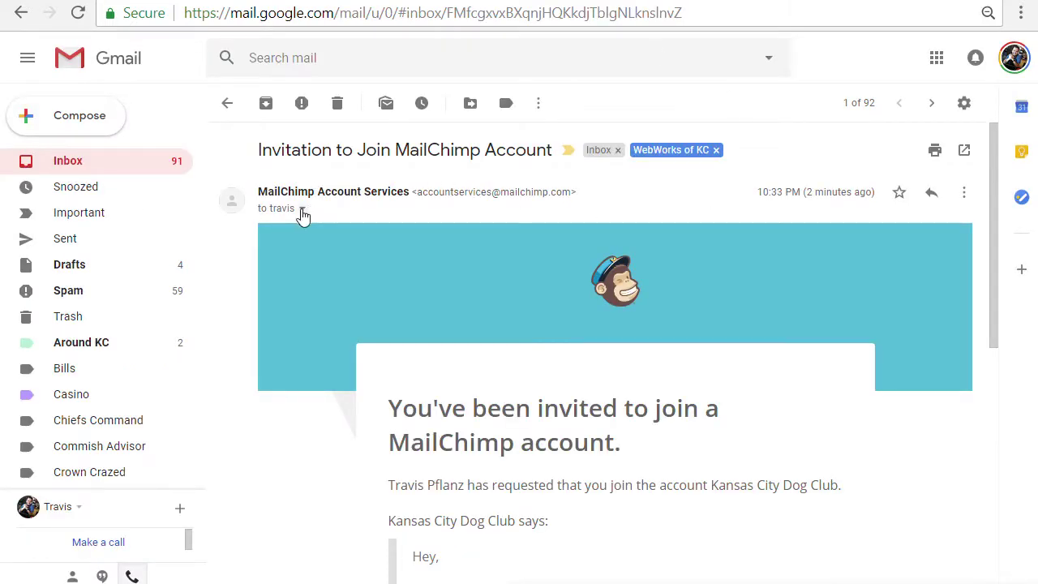
# Verify the email's recipient and the Kansas City Dog Club account name, then follow Join This Account
pyautogui.click(302, 208)
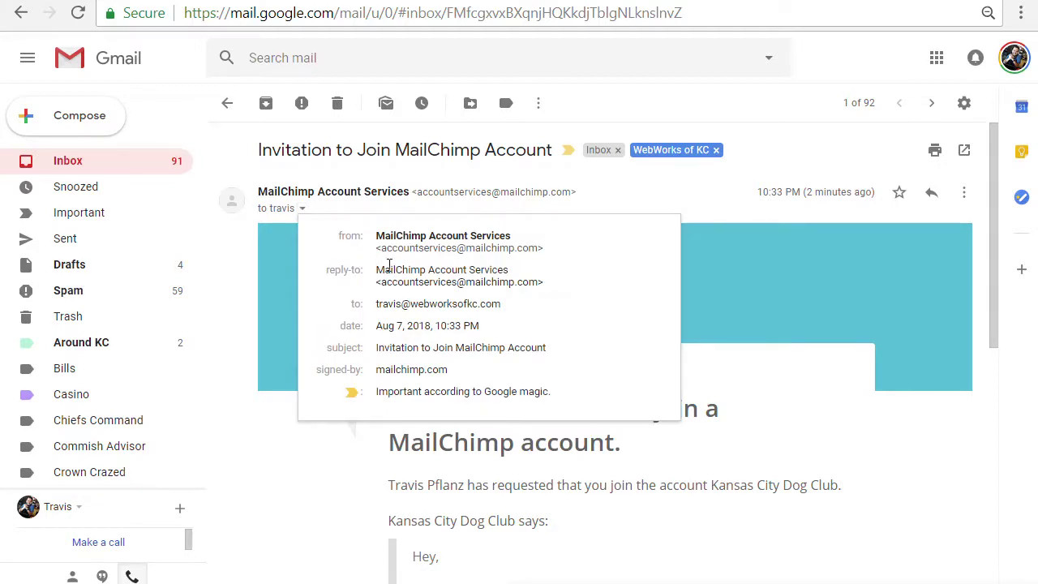
pyautogui.moveTo(379, 304); pyautogui.dragTo(504, 302)
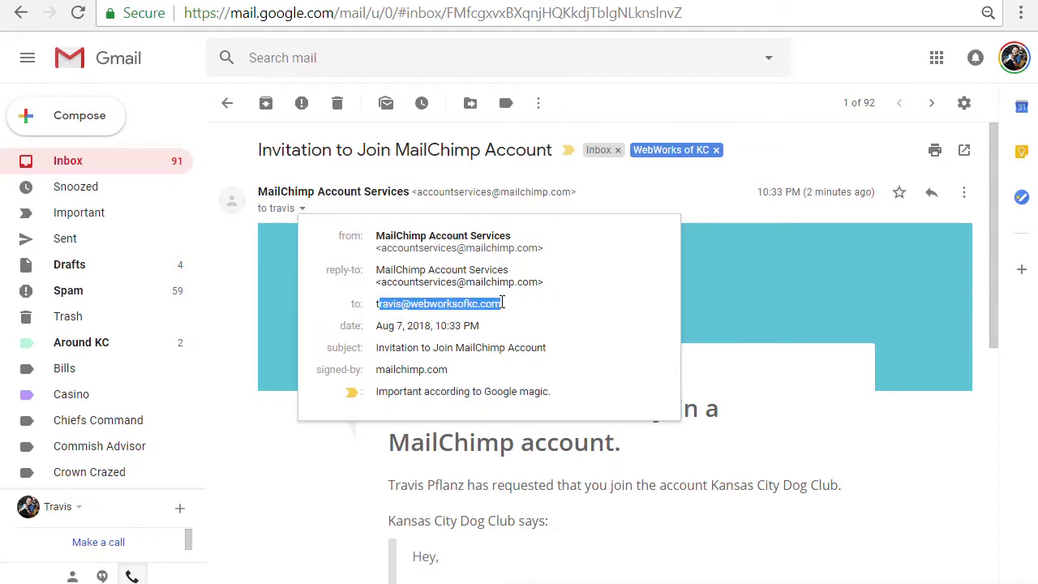
pyautogui.click(712, 194)
pyautogui.scroll(-3, 706, 289)
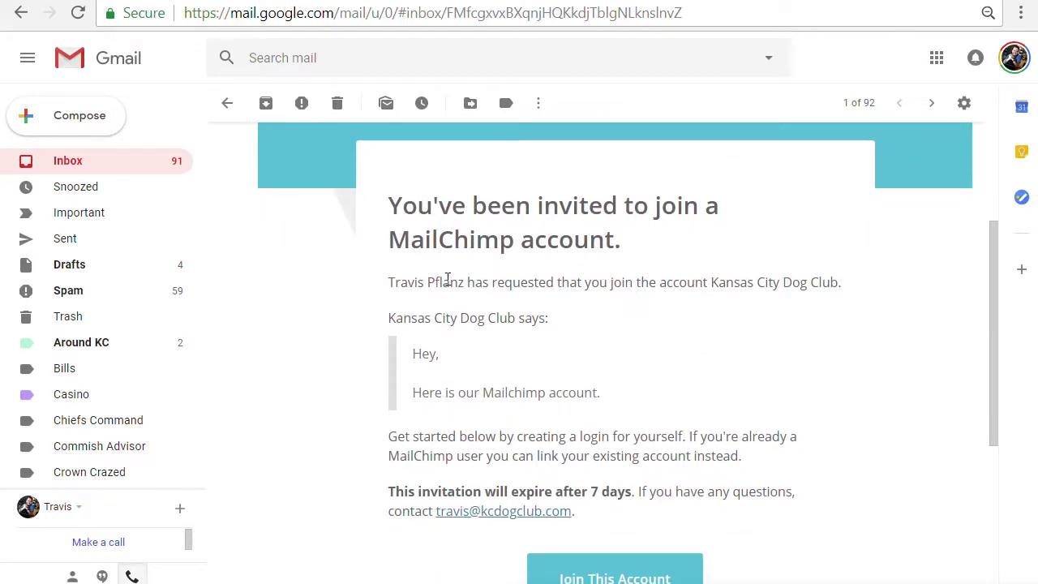
pyautogui.moveTo(708, 278); pyautogui.dragTo(838, 282)
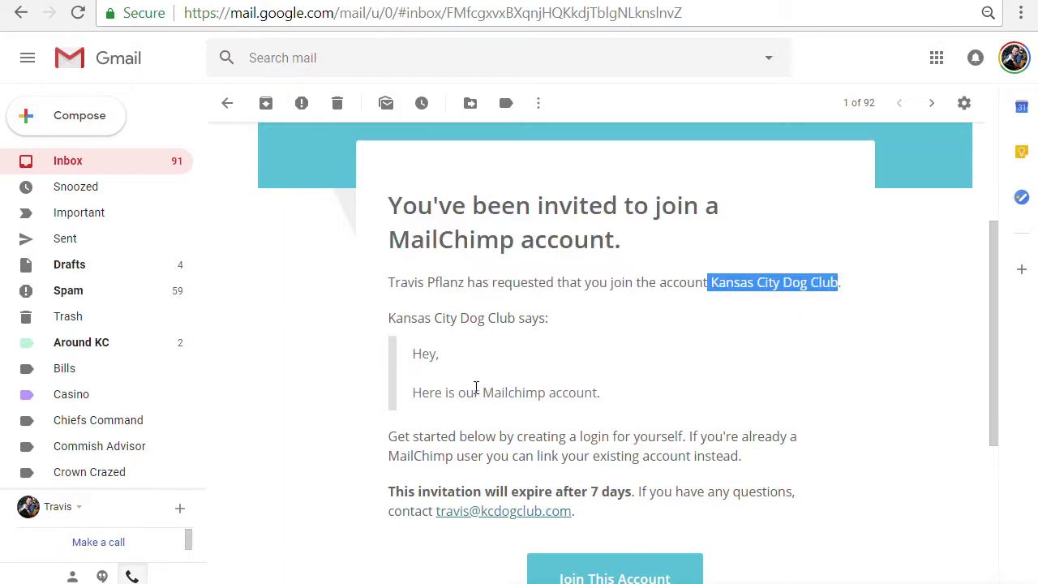
pyautogui.scroll(-1, 503, 387)
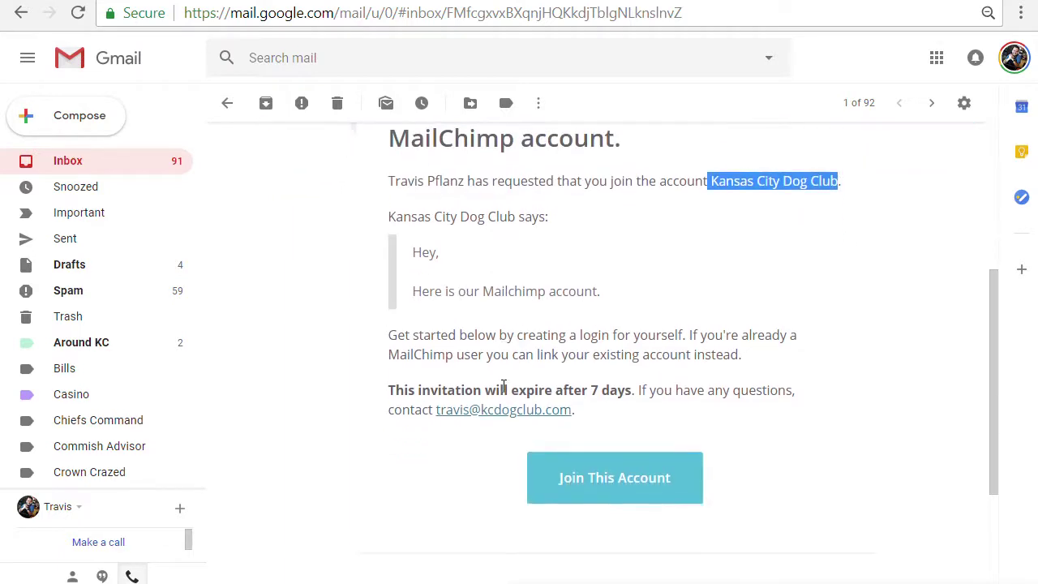
pyautogui.click(621, 478)
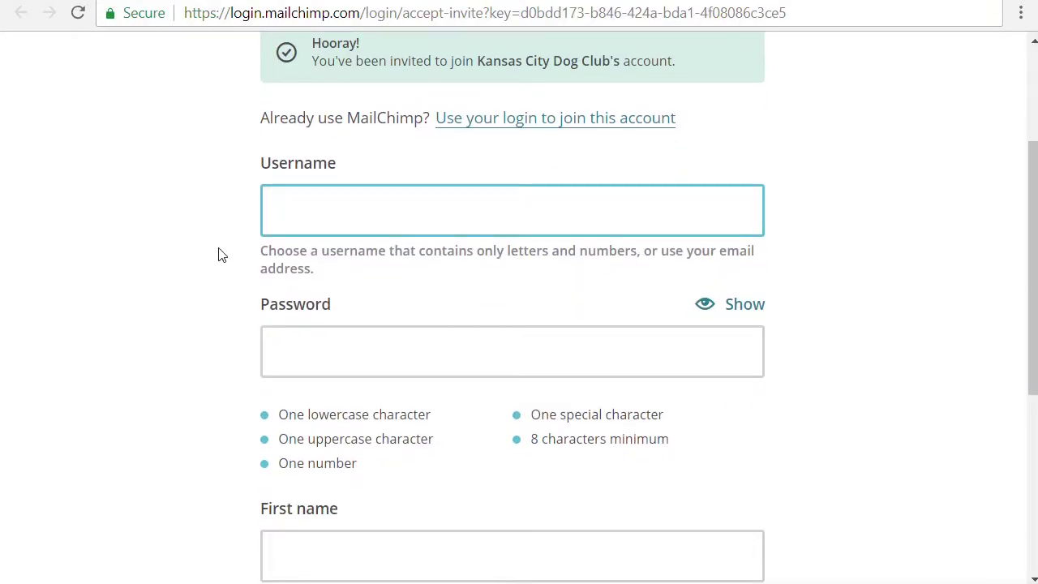
# Join using an existing MailChimp login, then dismiss the Postcards announcement
pyautogui.click(551, 125)
pyautogui.click(528, 202)
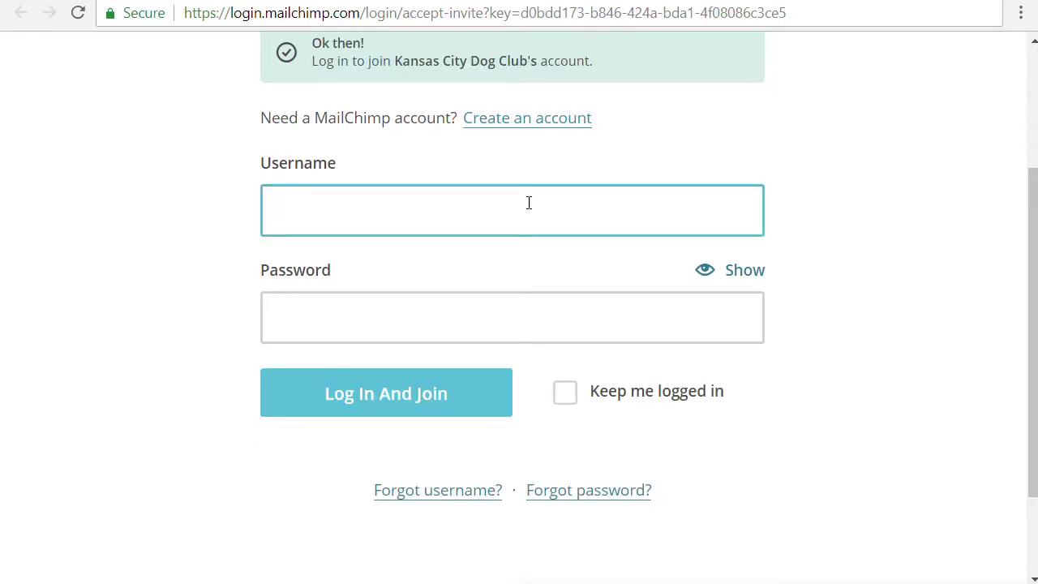
pyautogui.press('Tab')
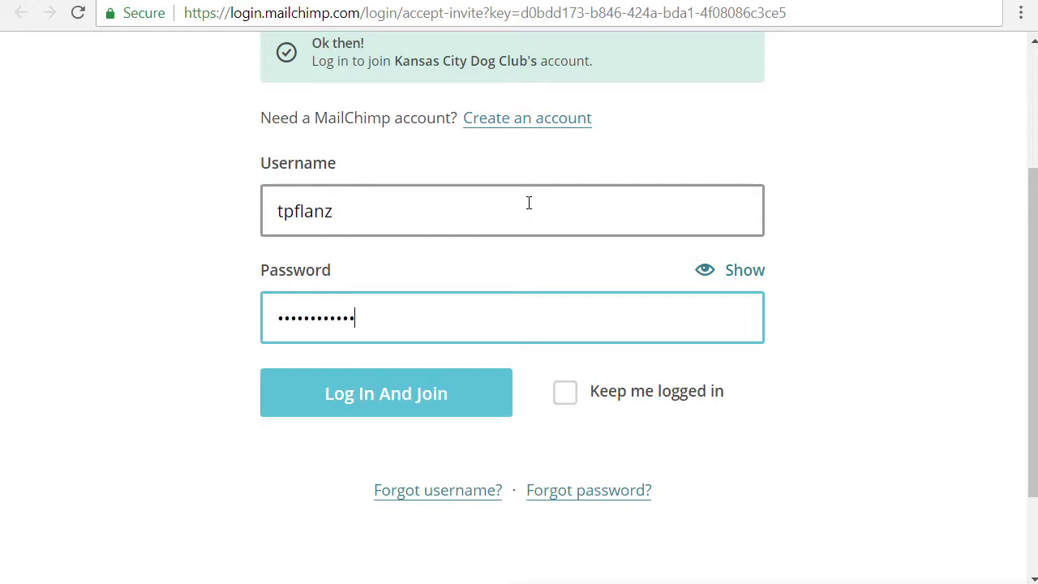
pyautogui.click(352, 405)
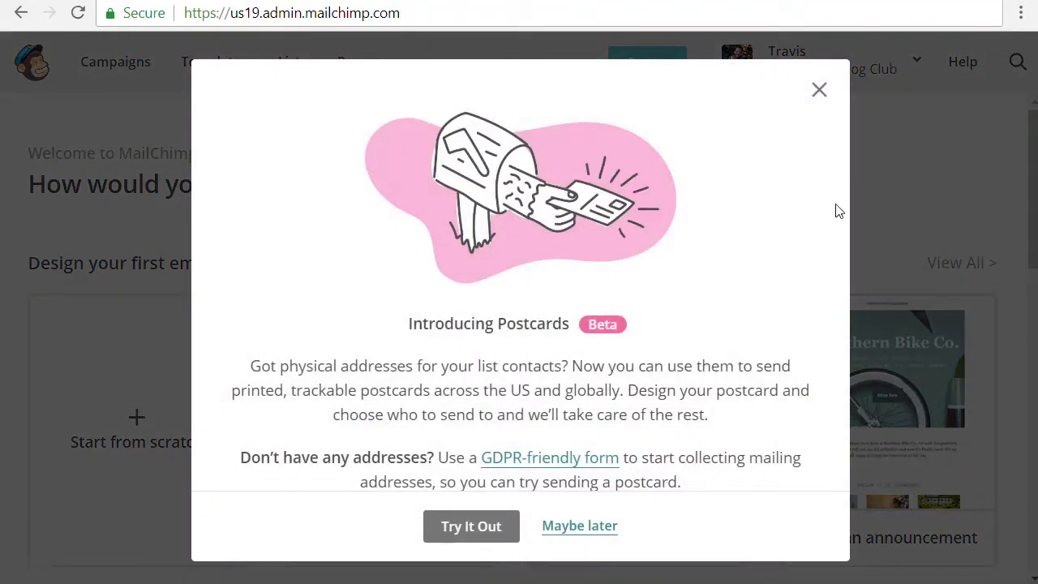
pyautogui.click(820, 91)
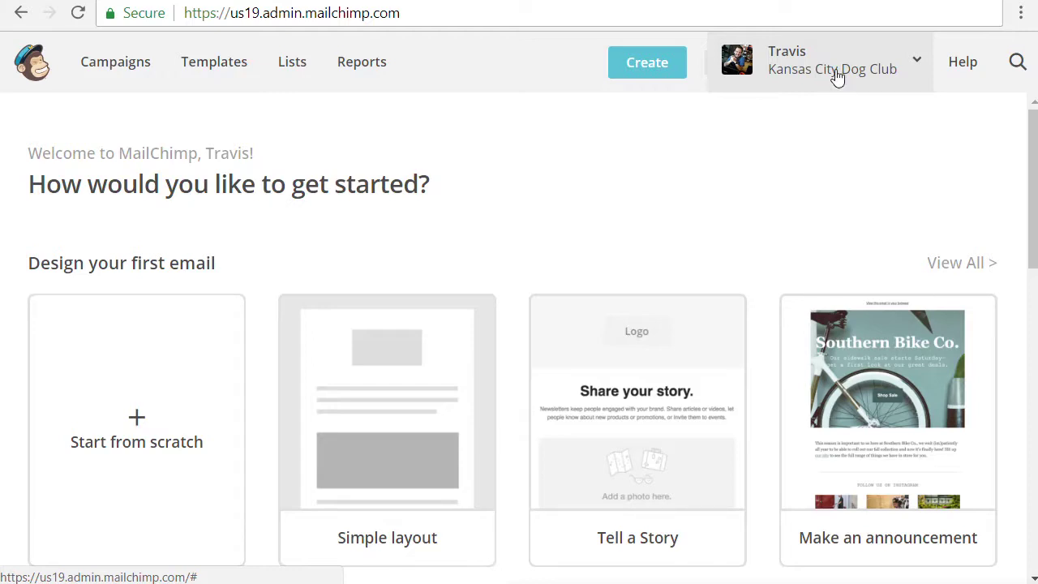
# Check that Kansas City Dog Club is listed under Switch Account, then close the account menu
pyautogui.click(837, 77)
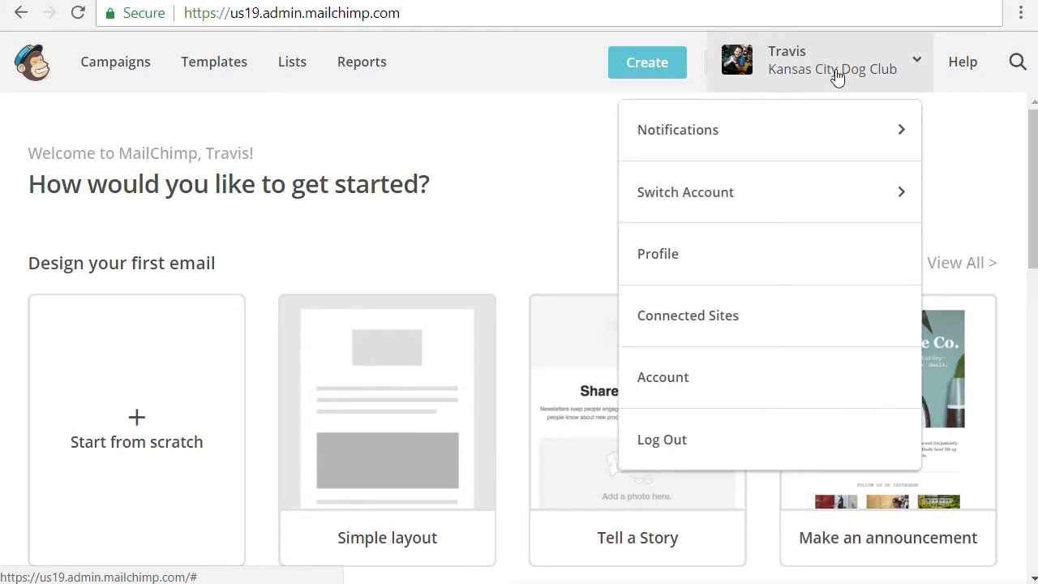
pyautogui.click(679, 202)
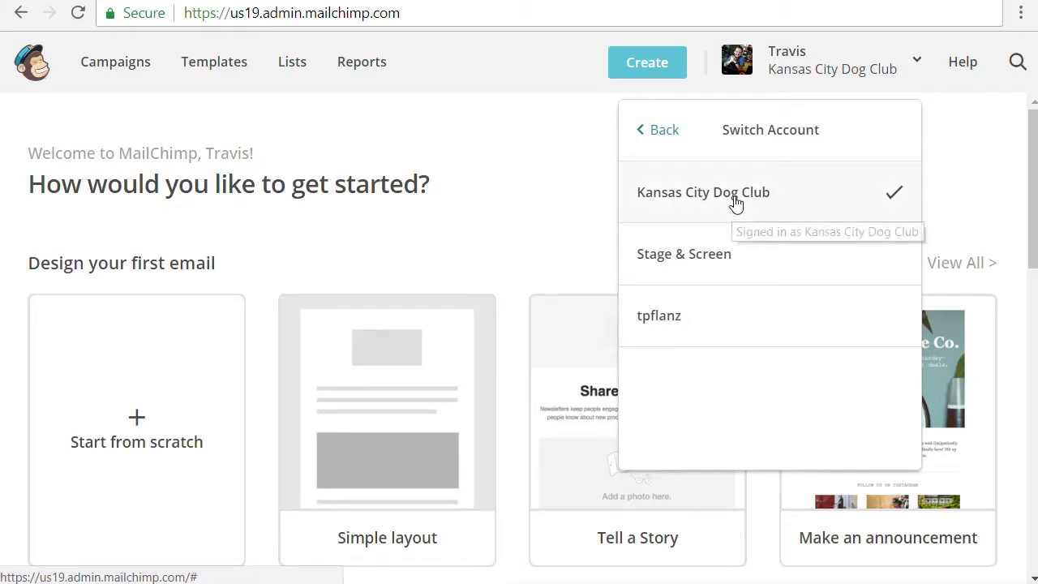
pyautogui.click(672, 139)
pyautogui.click(592, 193)
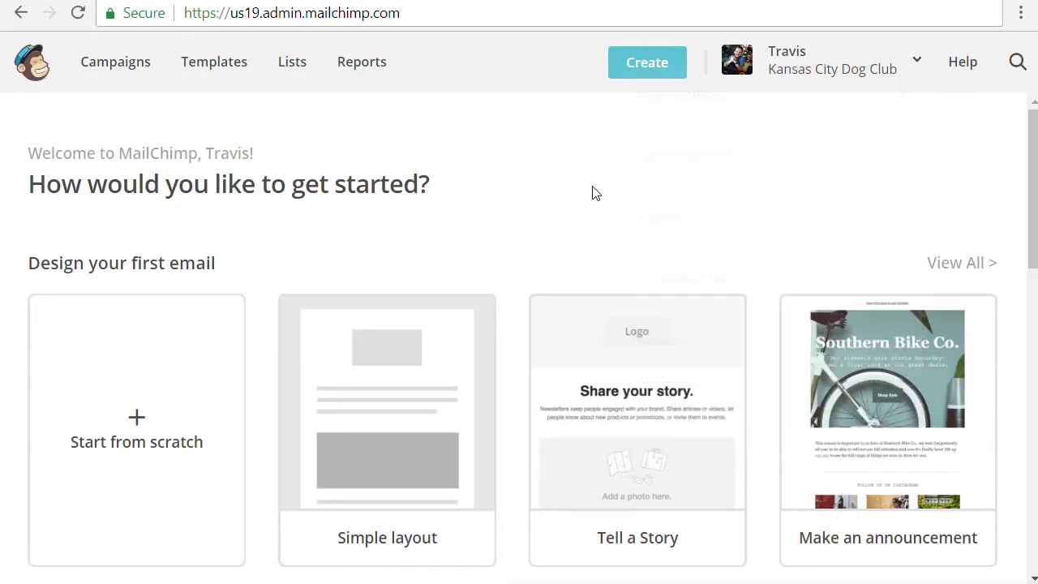